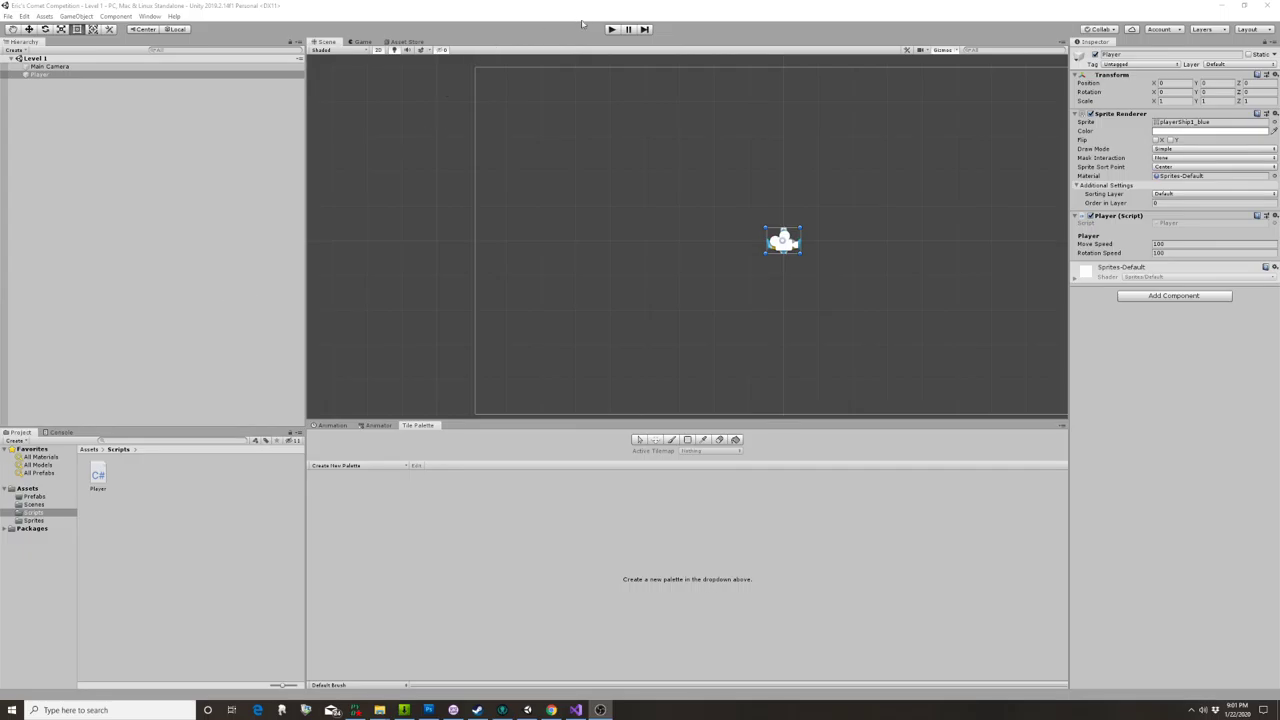
# Play the level, rotate the ship right and left three times, ending upright, then stop
pyautogui.click(612, 29)
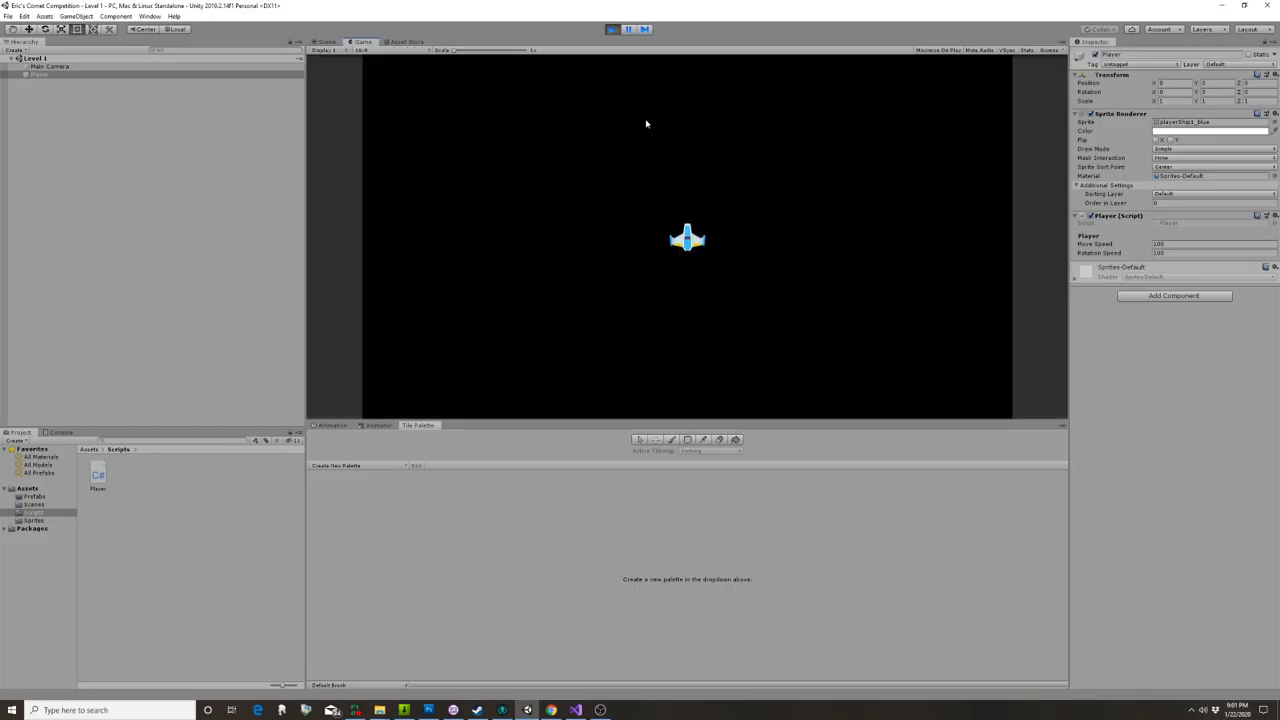
pyautogui.press('Right')
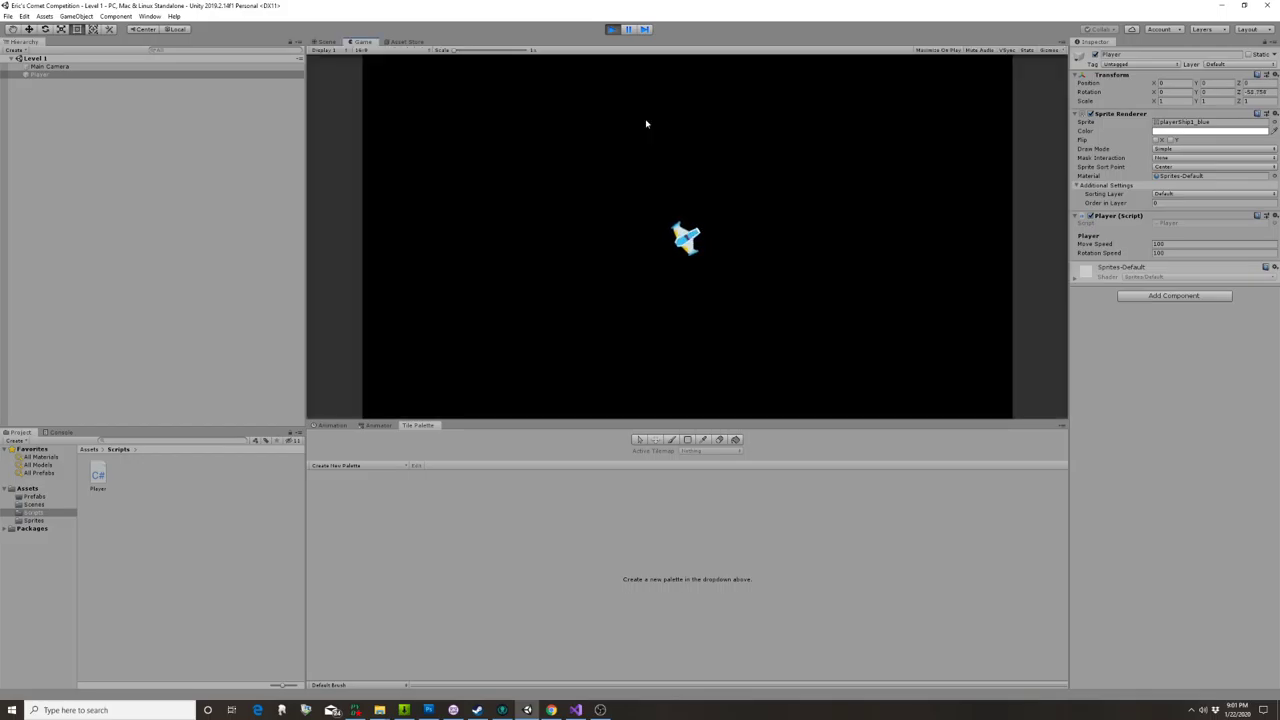
pyautogui.press('Left')
pyautogui.press('Right')
pyautogui.press('Left')
pyautogui.press('Right')
pyautogui.press('Right')
pyautogui.press('Left')
pyautogui.hotkey('ctrl', 'p')
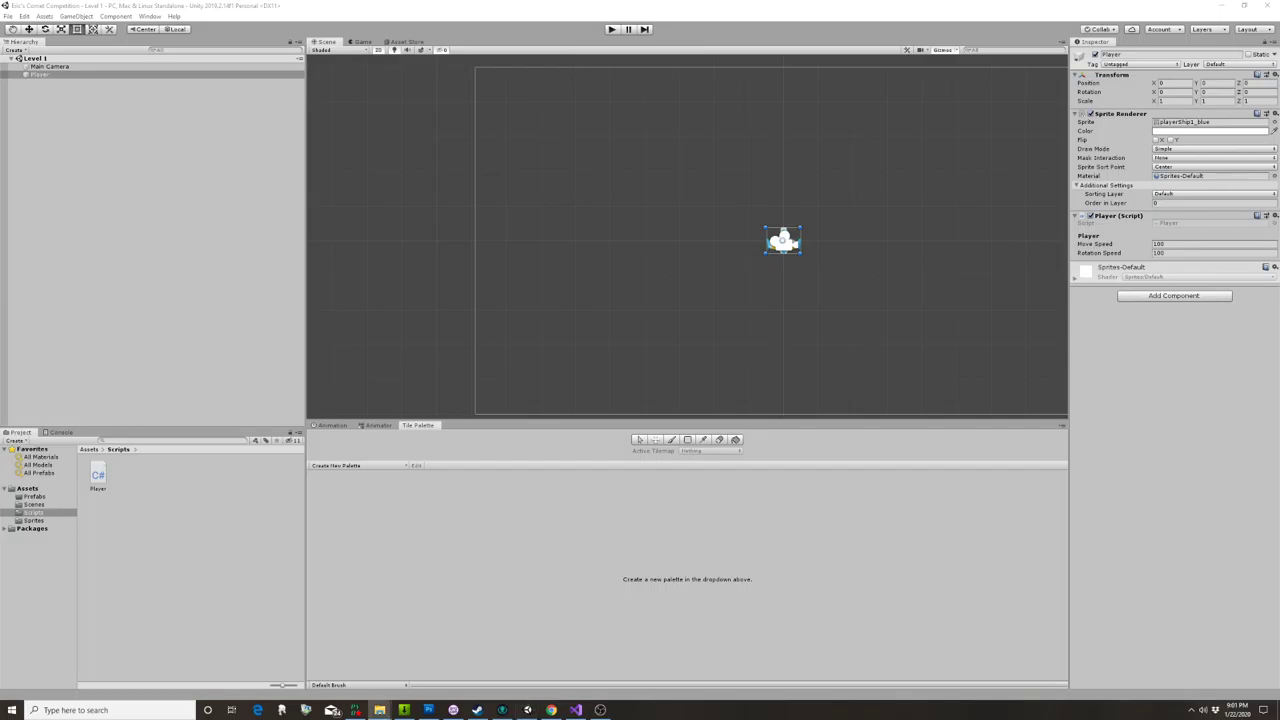